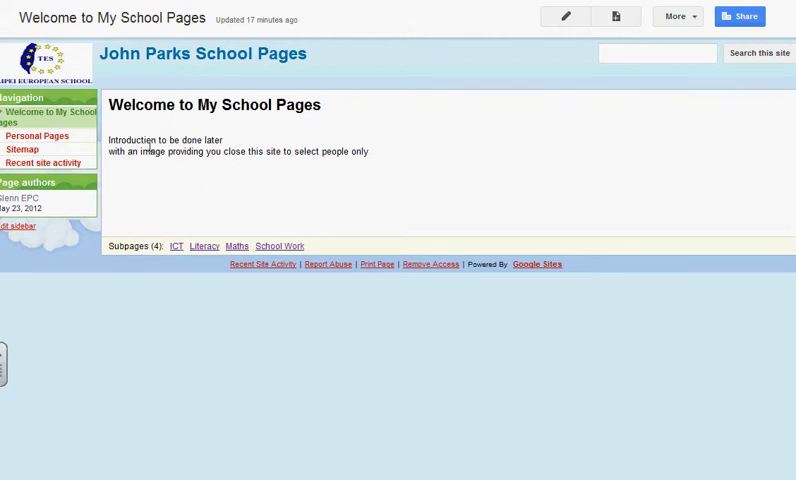
# Go to the Personal Pages page from the sidebar and switch it into edit mode.
pyautogui.moveTo(110, 141); pyautogui.dragTo(224, 140)
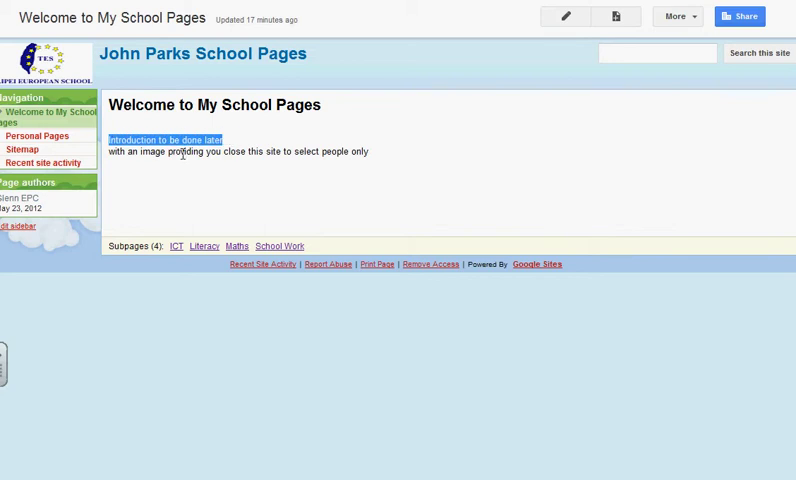
pyautogui.moveTo(110, 152); pyautogui.dragTo(371, 155)
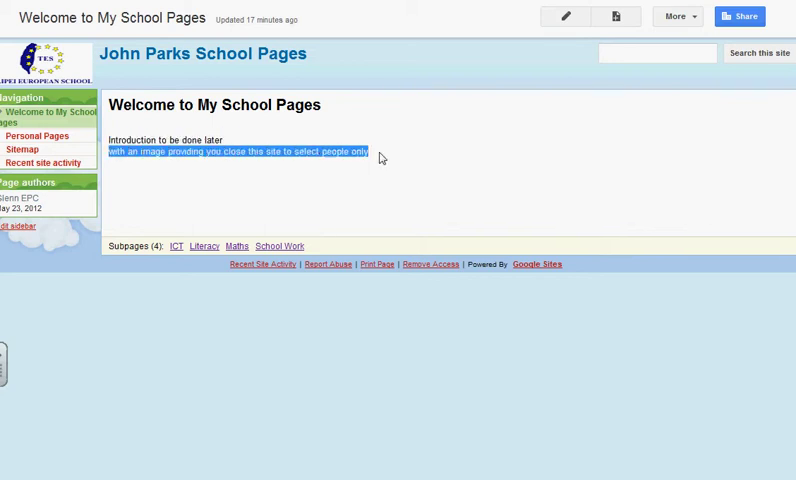
pyautogui.click(381, 158)
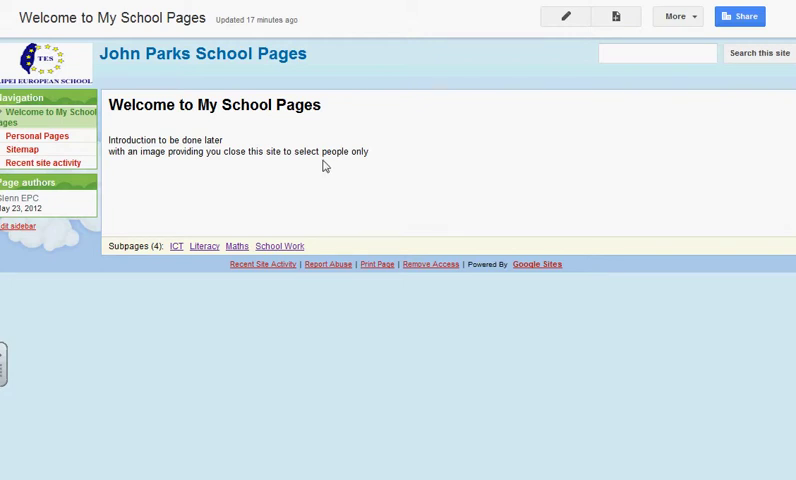
pyautogui.click(56, 136)
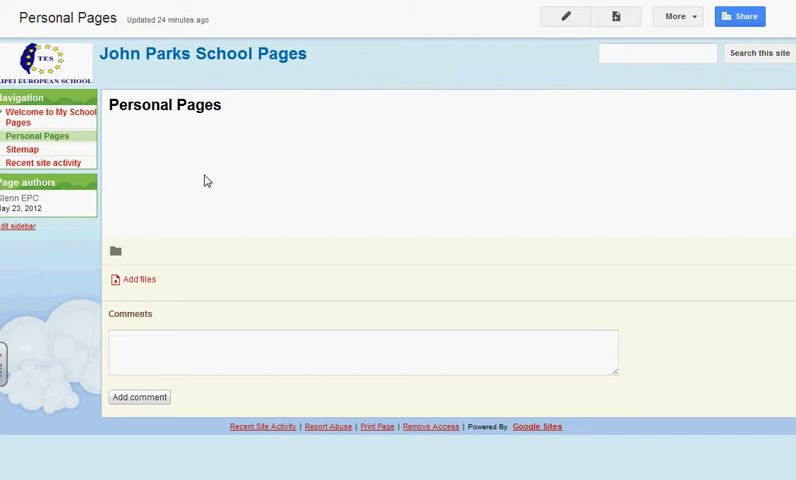
pyautogui.click(566, 20)
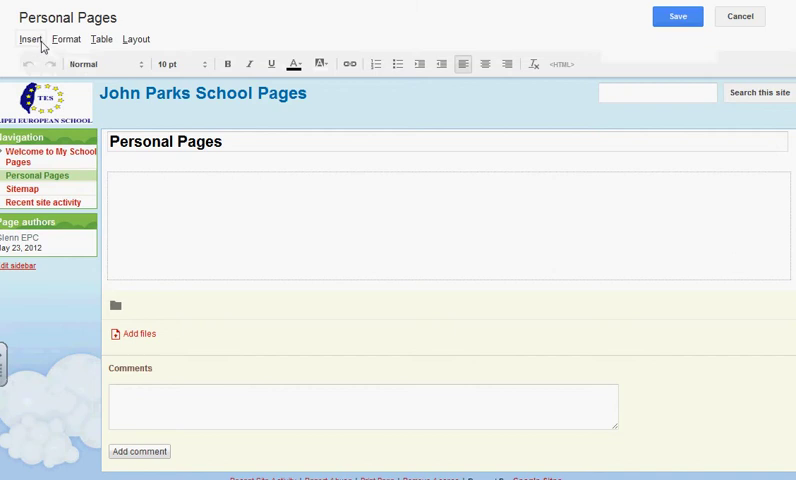
# Copy the page title 'Personal Pages' and paste it into the empty body.
pyautogui.click(297, 191)
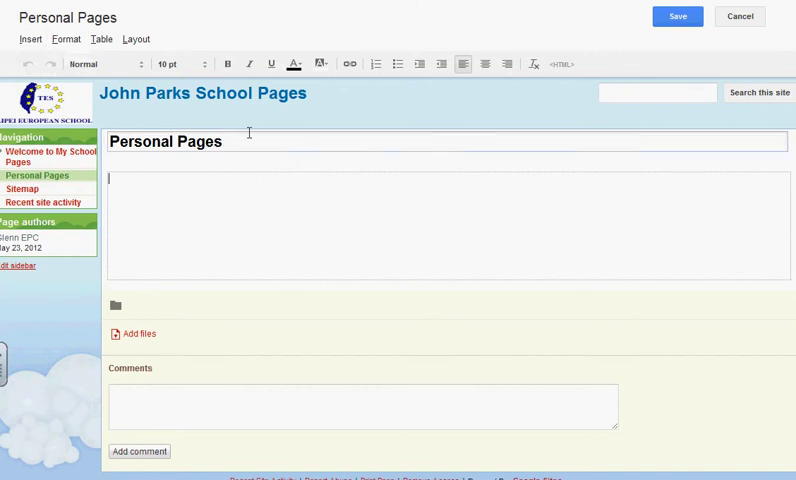
pyautogui.moveTo(247, 140); pyautogui.dragTo(101, 145)
pyautogui.hotkey('ctrl', 'c')
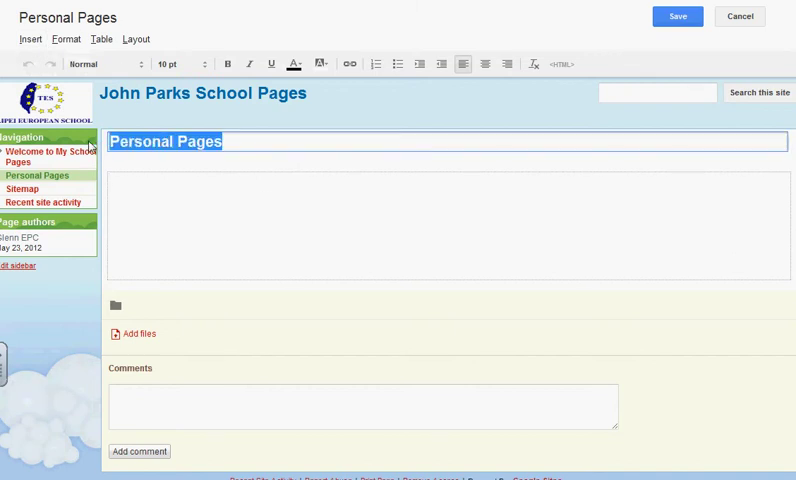
pyautogui.click(178, 187)
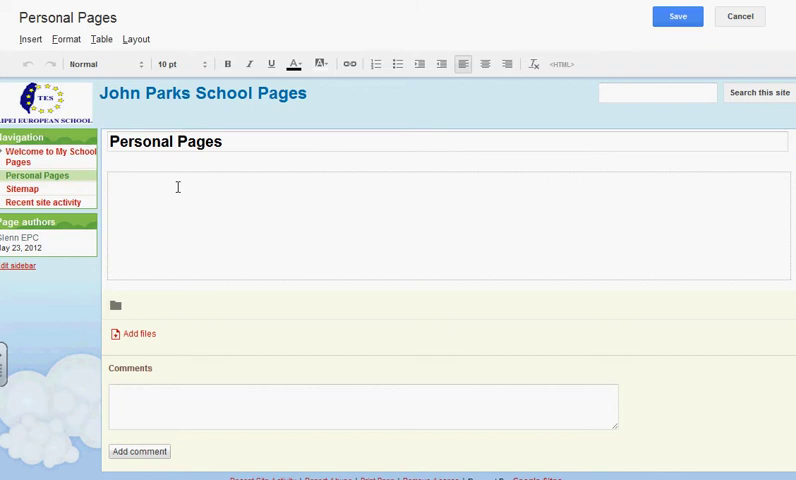
pyautogui.hotkey('ctrl', 'v')
# Enlarge the pasted 'Personal Pages' text to 18 pt.
pyautogui.moveTo(178, 179); pyautogui.dragTo(76, 181)
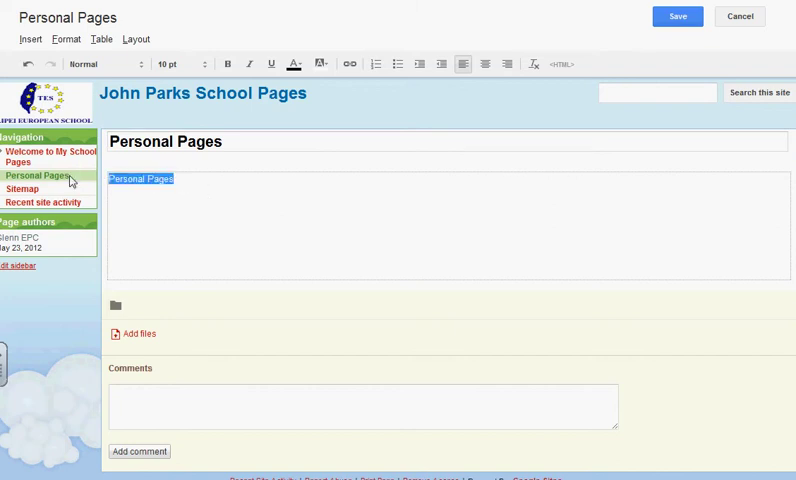
pyautogui.click(206, 64)
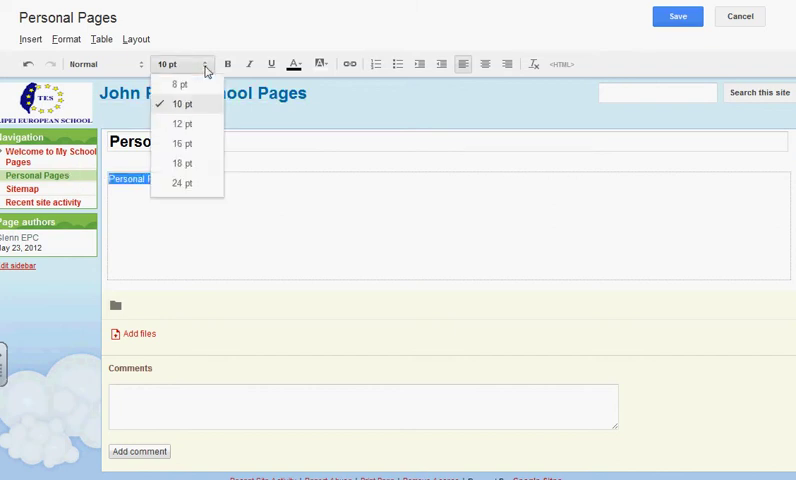
pyautogui.click(198, 164)
pyautogui.click(252, 191)
pyautogui.moveTo(252, 191); pyautogui.dragTo(108, 182)
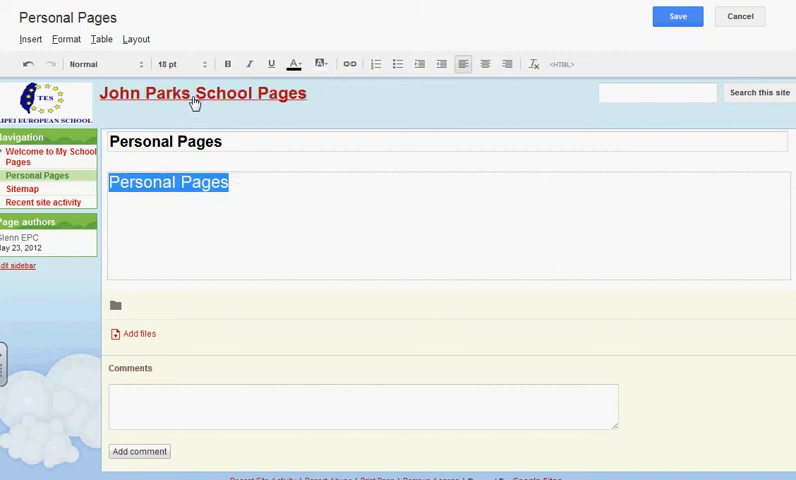
pyautogui.click(300, 65)
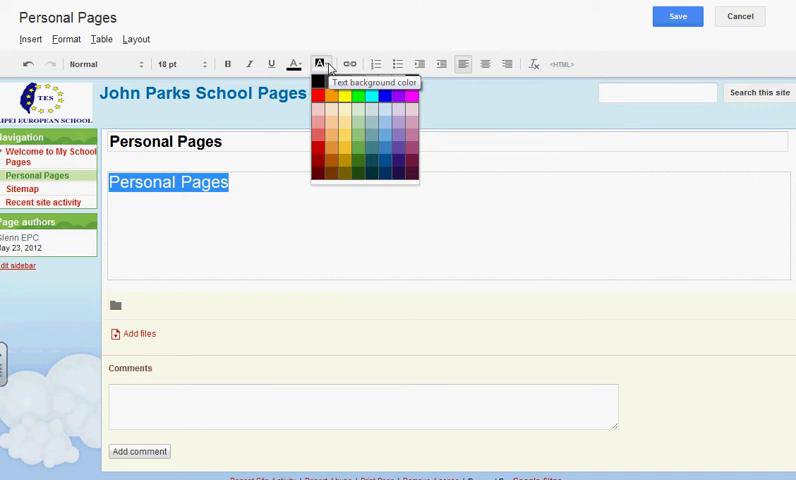
pyautogui.click(348, 68)
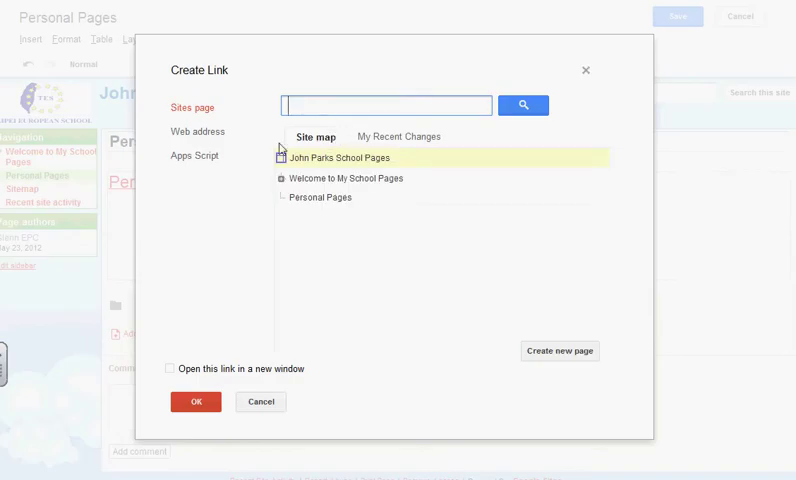
pyautogui.click(282, 179)
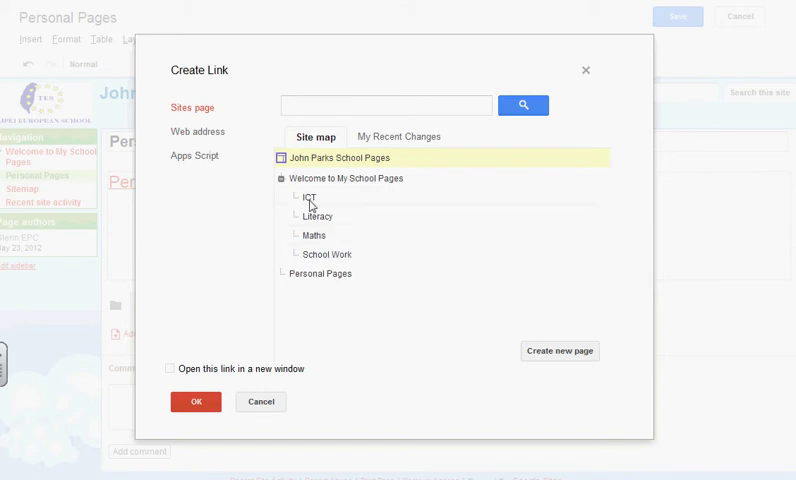
pyautogui.click(226, 134)
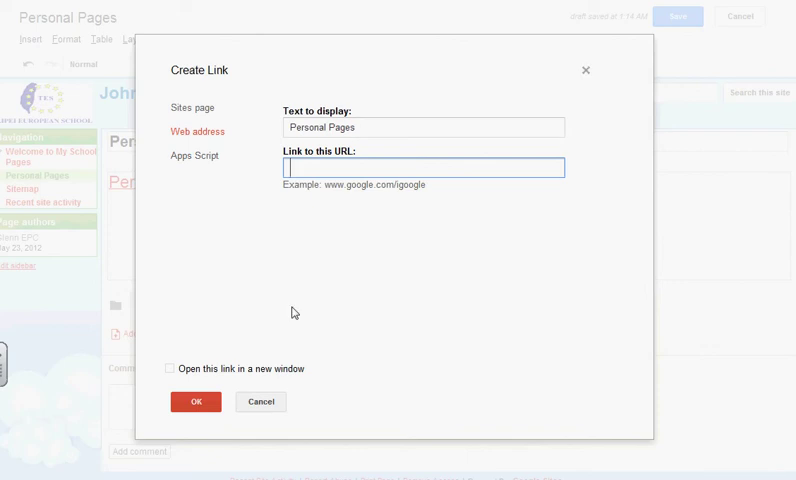
pyautogui.click(262, 405)
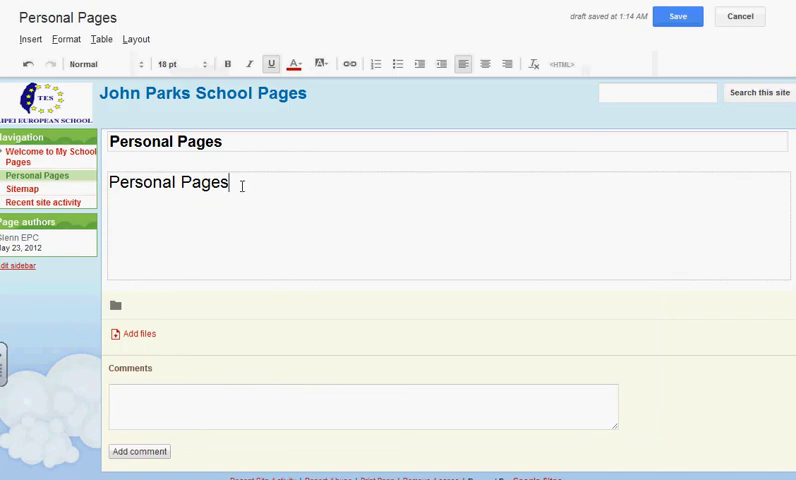
# Format the 'Personal Pages' line as a Heading (H2) and centre-align it.
pyautogui.moveTo(230, 183); pyautogui.dragTo(92, 122)
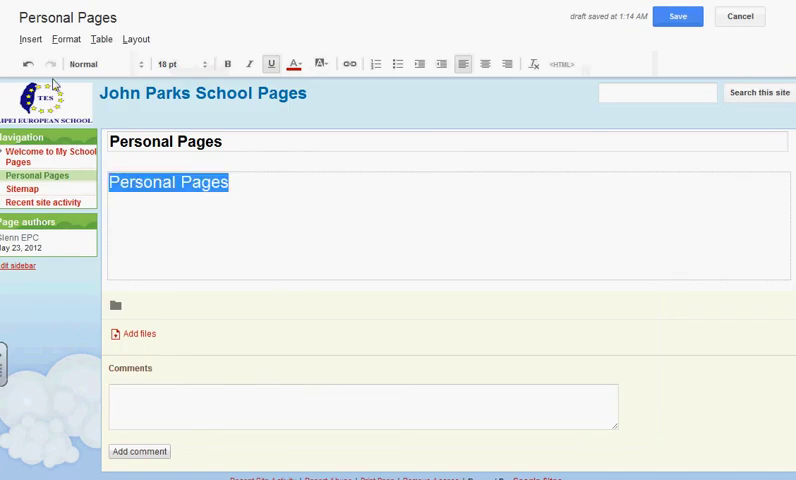
pyautogui.click(66, 40)
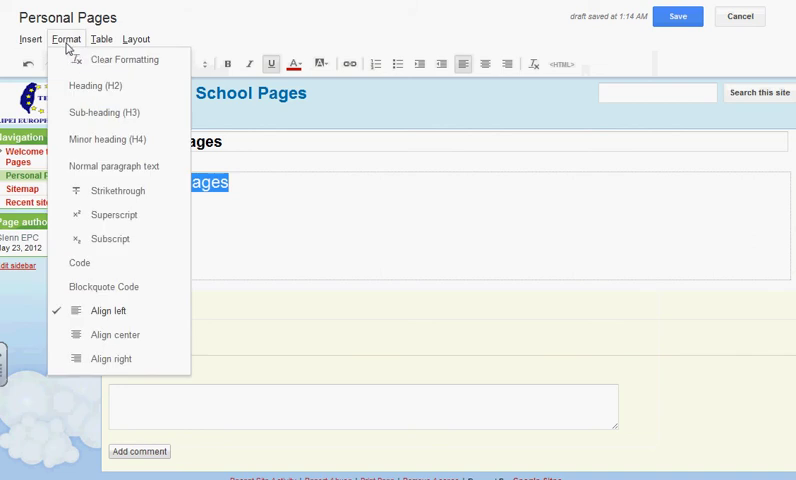
pyautogui.click(101, 89)
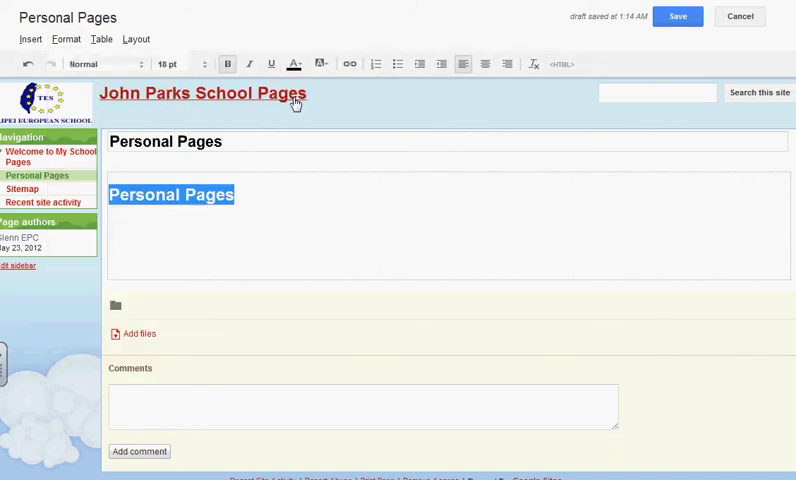
pyautogui.click(485, 64)
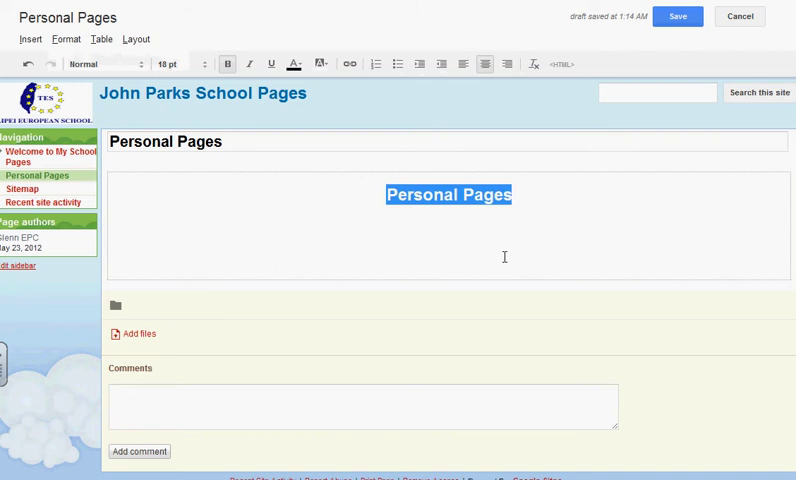
pyautogui.click(526, 194)
pyautogui.moveTo(526, 194); pyautogui.dragTo(386, 194)
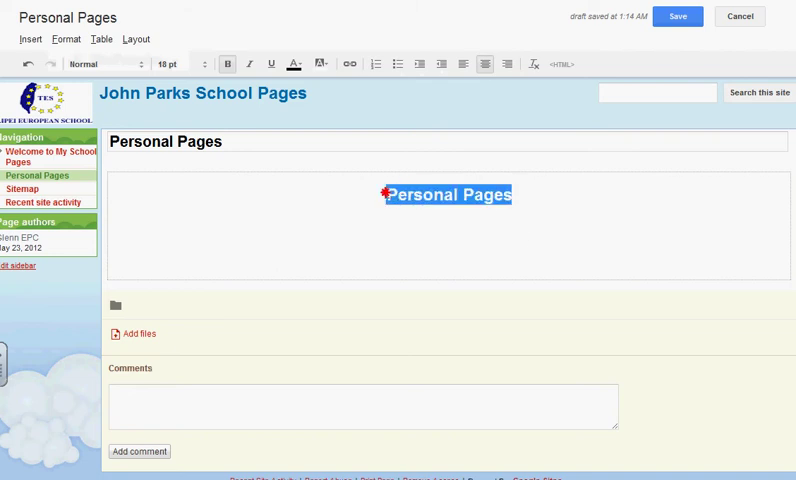
pyautogui.click(294, 64)
# Colour the heading text orange and give it a grey background.
pyautogui.click(306, 130)
pyautogui.click(322, 64)
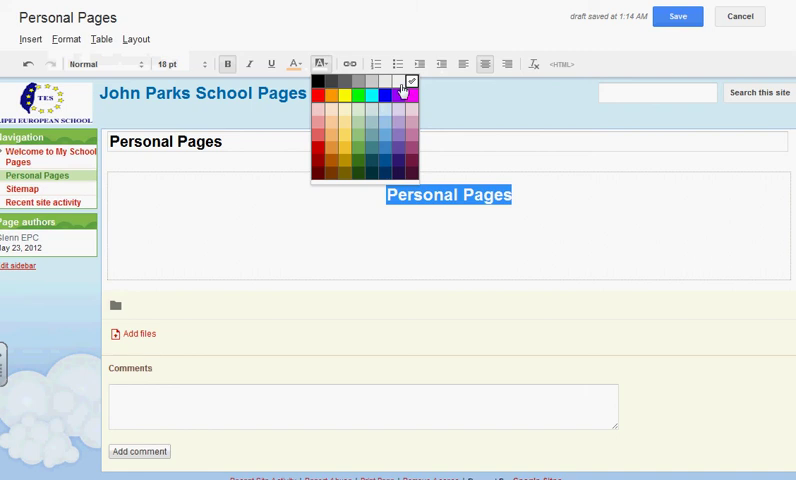
pyautogui.click(355, 88)
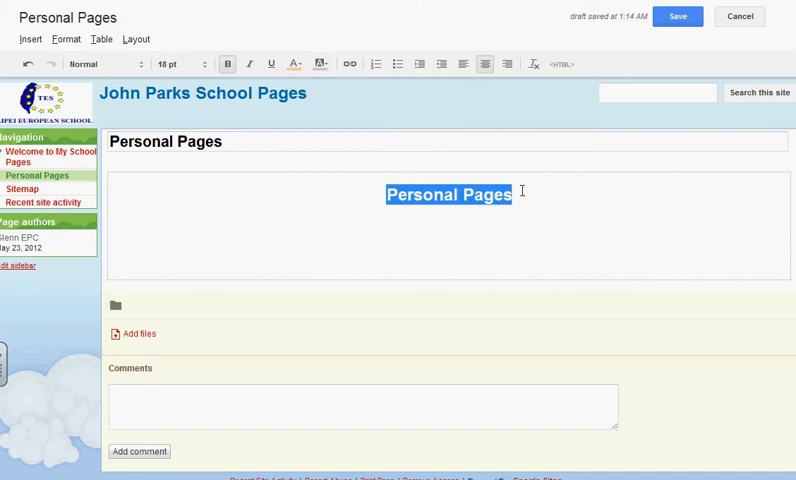
# Set the heading font to Verdana and start a new line below it.
pyautogui.click(141, 66)
pyautogui.click(128, 165)
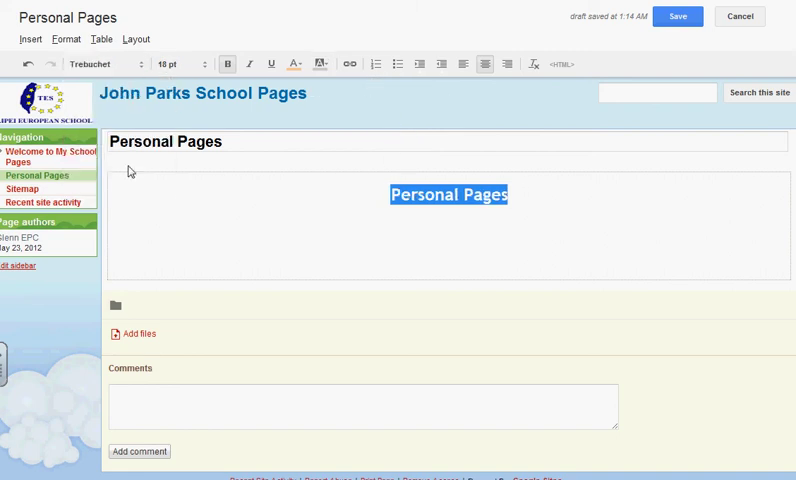
pyautogui.click(142, 66)
pyautogui.click(116, 183)
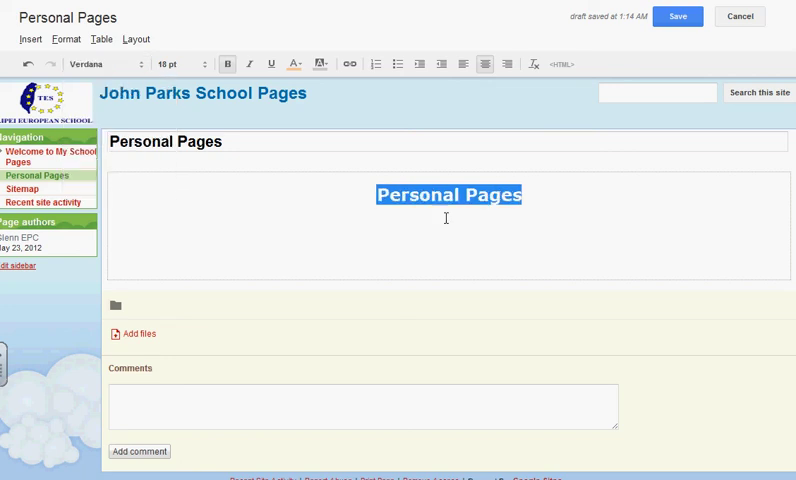
pyautogui.click(546, 198)
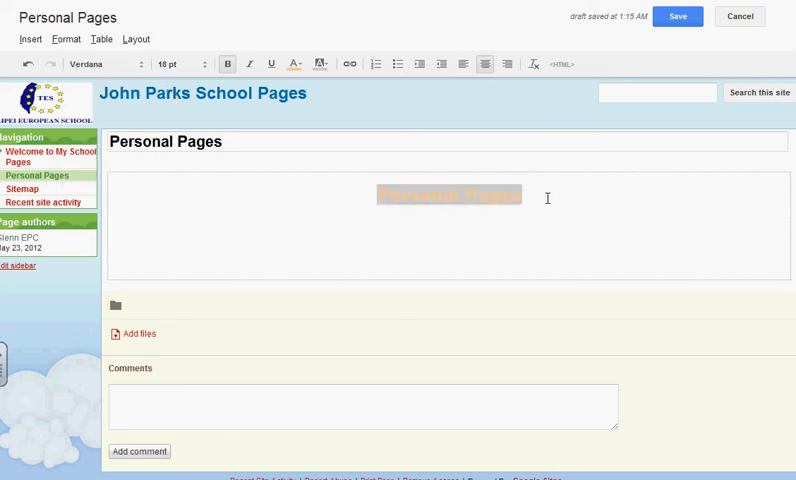
pyautogui.press('Return')
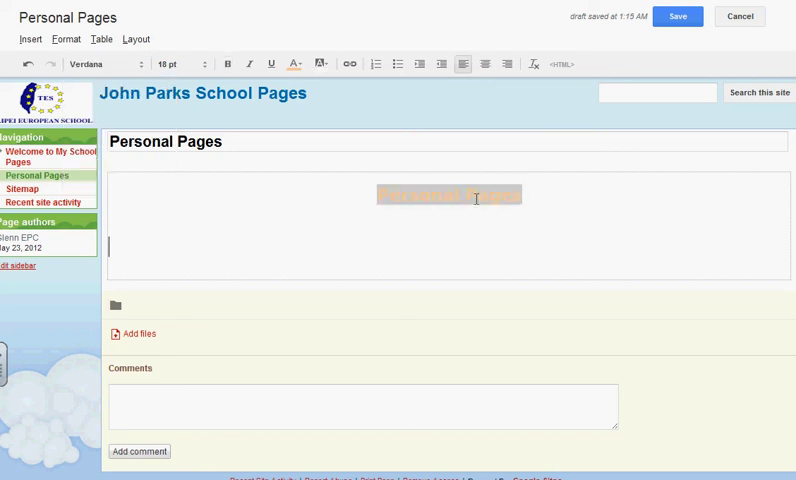